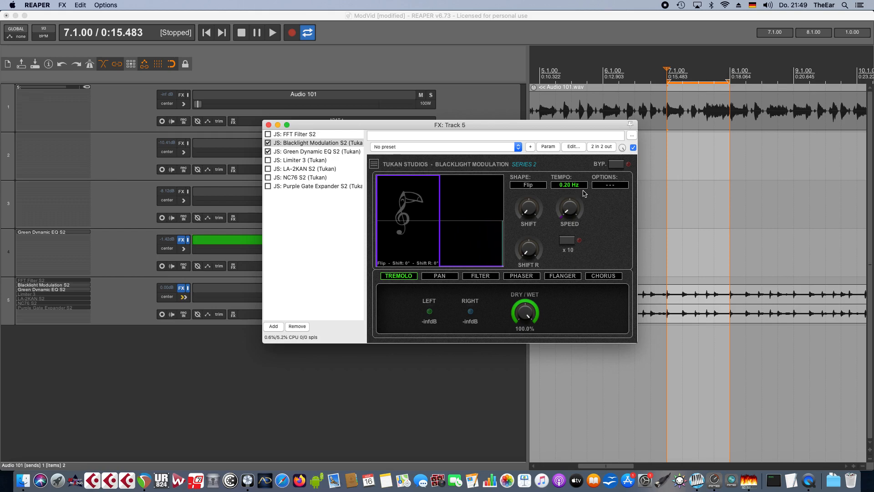
Step: Switch the modulation rate from 0.20 Hz to tempo-synced 1 Bar with the Triplet option
{"action": "left_click", "coordinate": [600, 186]}
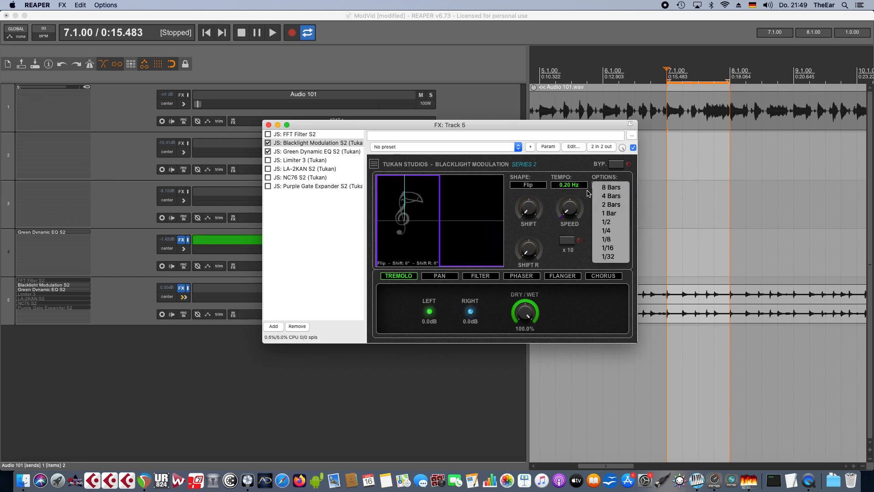
{"action": "left_click", "coordinate": [587, 194]}
{"action": "left_click", "coordinate": [569, 185]}
{"action": "left_click", "coordinate": [574, 214]}
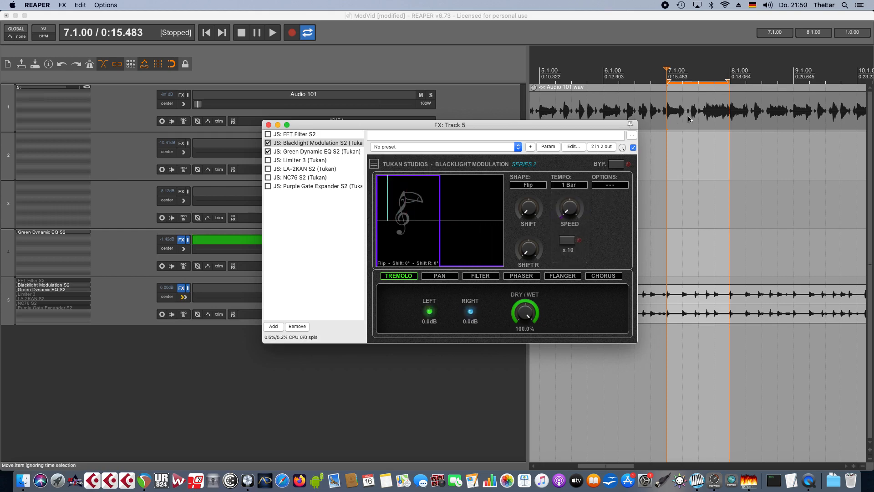
{"action": "left_click", "coordinate": [620, 184]}
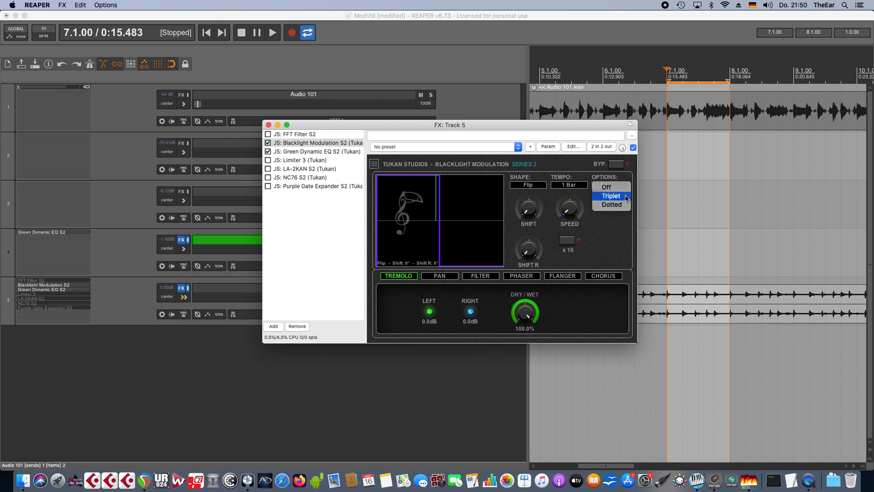
{"action": "left_click", "coordinate": [625, 197]}
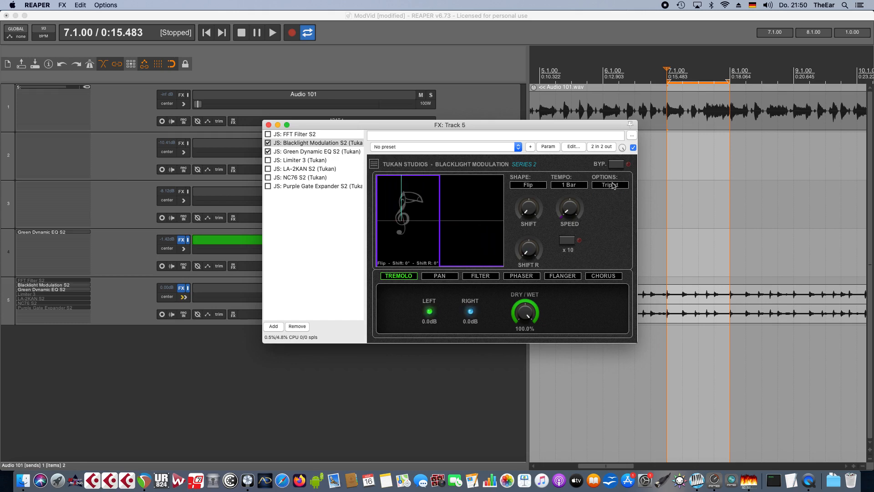
Step: Try a 1/2 rate and free-running Hz, then settle the synced rate back on 1 Bar
{"action": "left_click", "coordinate": [581, 186]}
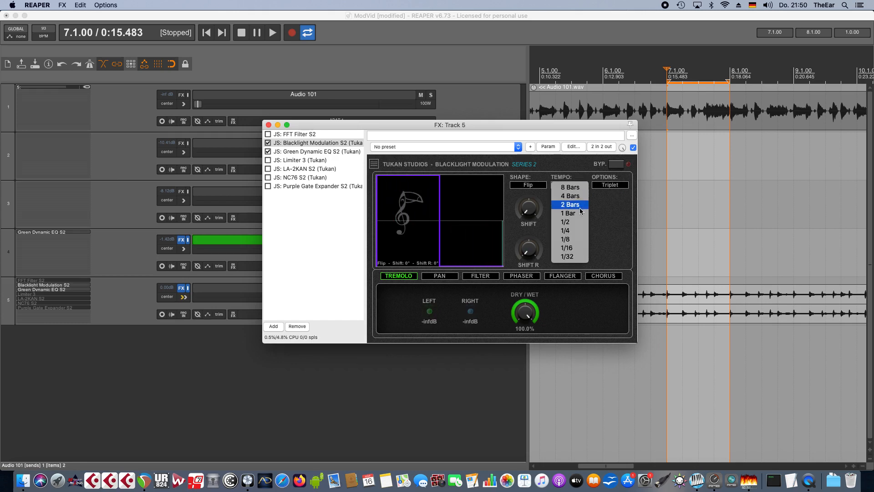
{"action": "left_click", "coordinate": [579, 225]}
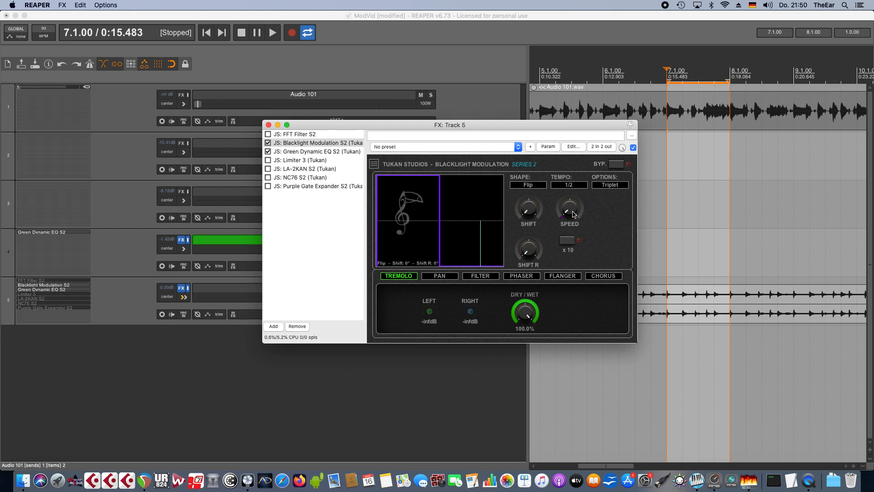
{"action": "left_click", "coordinate": [574, 186]}
{"action": "left_click", "coordinate": [571, 187]}
{"action": "left_click", "coordinate": [568, 212]}
Step: Sweep the Shift R knob up and back, then snap the right-channel phase shift to 180°
{"action": "left_click_drag", "start_coordinate": [534, 255], "coordinate": [554, 186]}
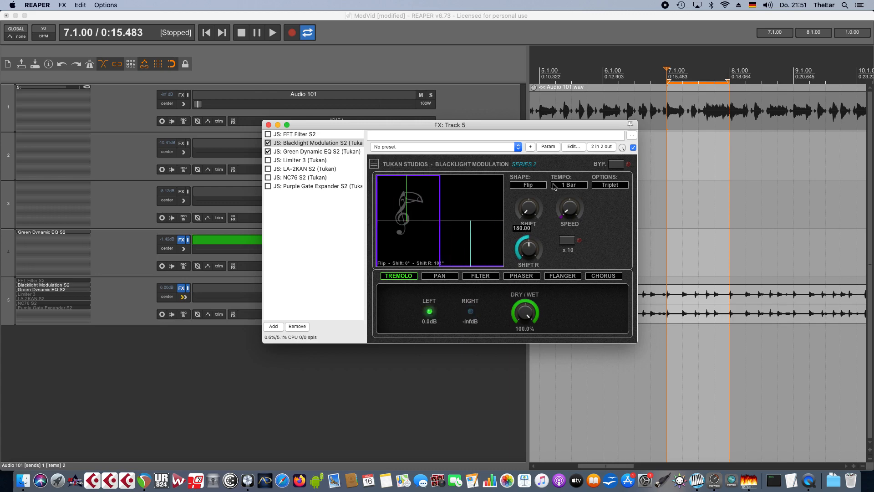
{"action": "left_click_drag", "start_coordinate": [554, 185], "coordinate": [543, 257]}
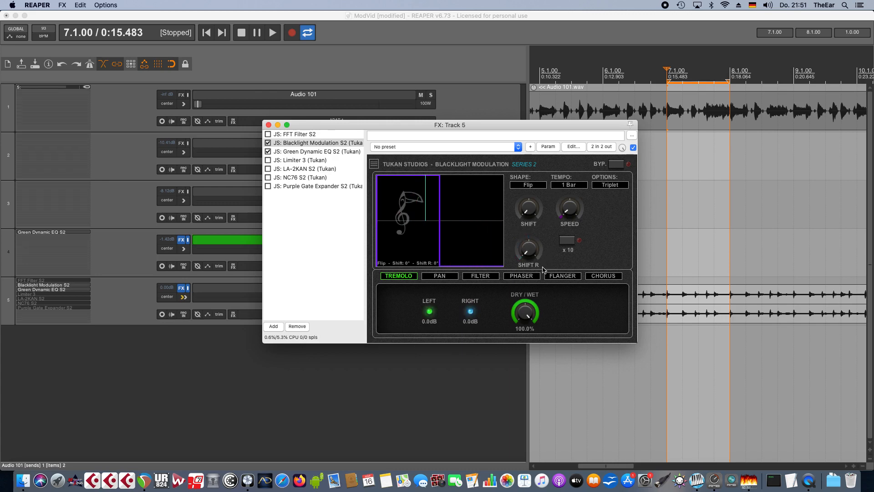
{"action": "double_click", "coordinate": [535, 257]}
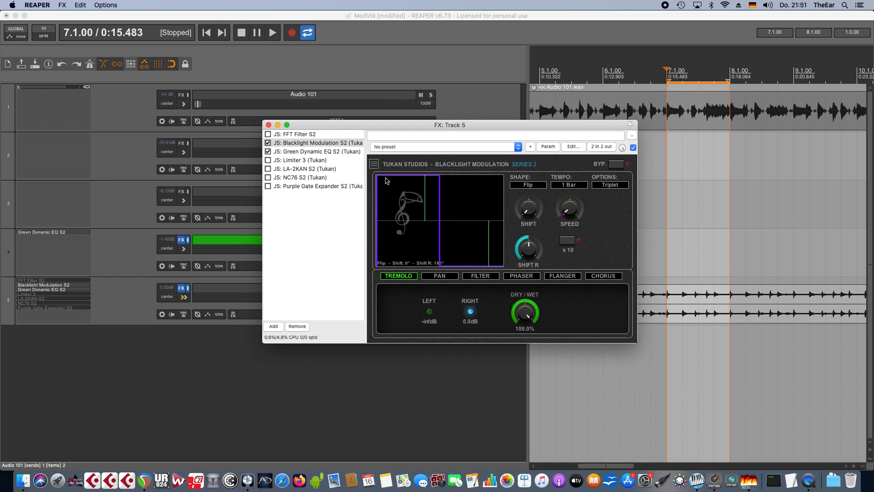
Step: Show the plugin's Info/Help overlay from the options menu and dismiss it
{"action": "left_click", "coordinate": [374, 164]}
{"action": "left_click", "coordinate": [400, 230]}
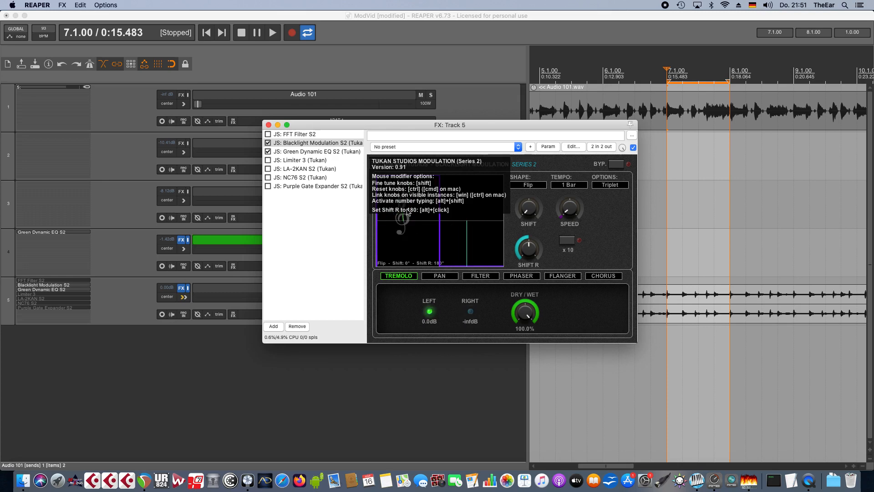
{"action": "left_click", "coordinate": [594, 249]}
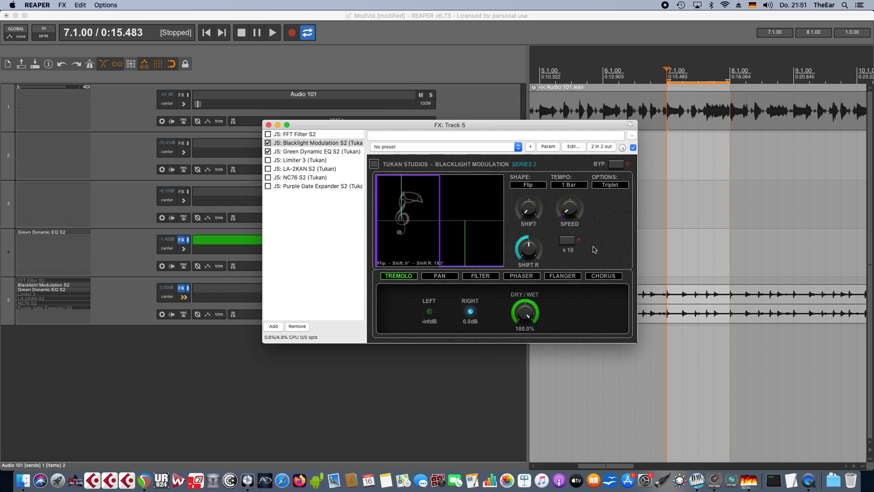
Step: Browse the shape and scaling choices and set the modulation shape to Ramp Up
{"action": "left_click", "coordinate": [537, 191]}
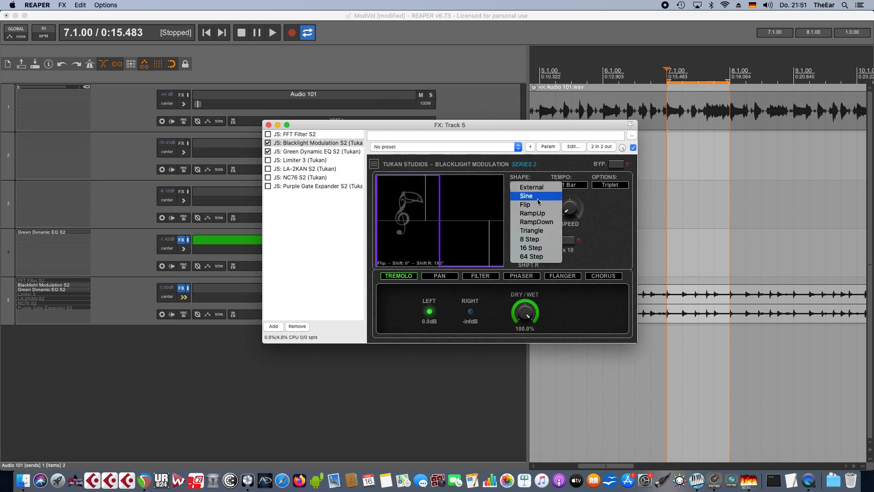
{"action": "left_click", "coordinate": [532, 198]}
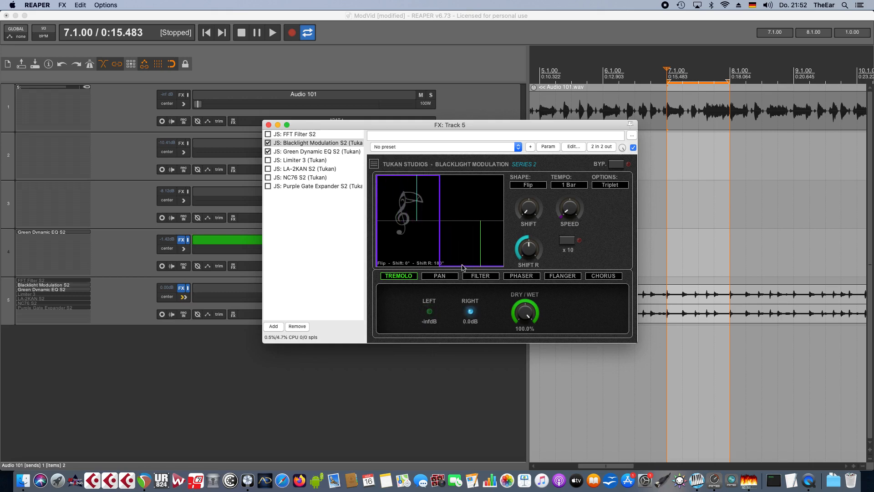
{"action": "left_click", "coordinate": [373, 164]}
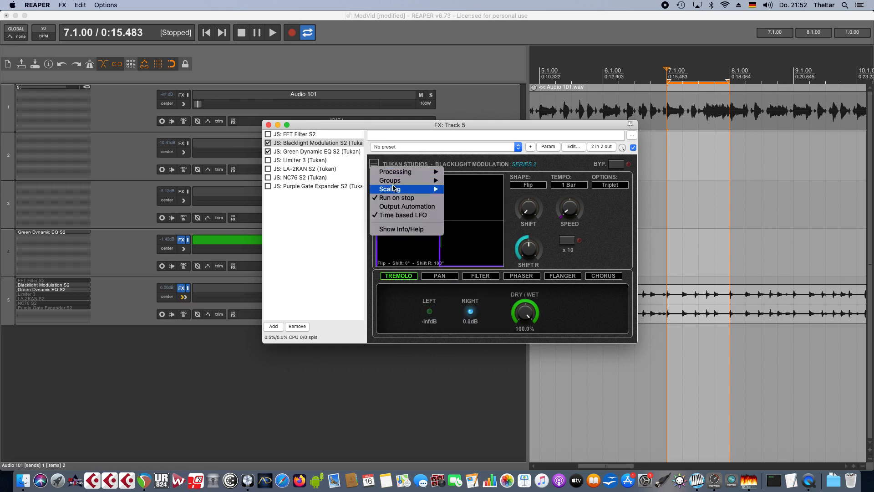
{"action": "left_click", "coordinate": [540, 187]}
{"action": "left_click", "coordinate": [540, 187]}
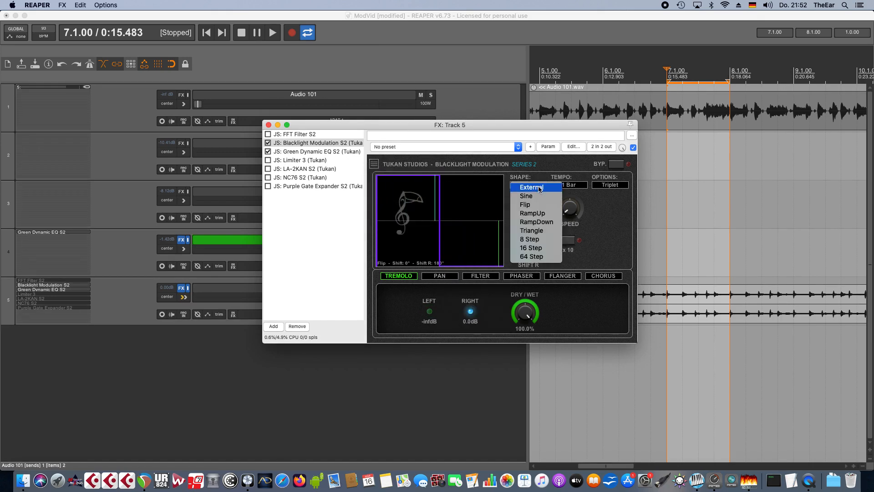
{"action": "left_click", "coordinate": [540, 213]}
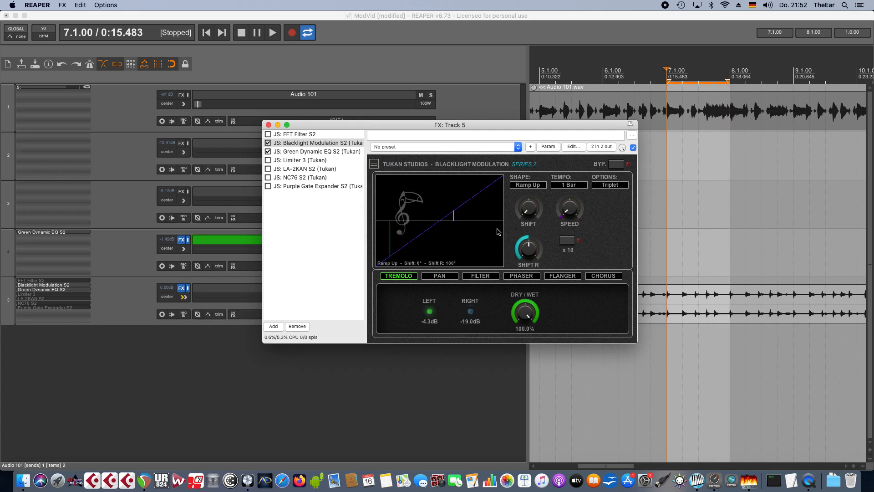
Step: Turn the Shift knob to about 150° and move to the Green Dynamic EQ plugin in the chain
{"action": "left_click_drag", "start_coordinate": [527, 208], "coordinate": [552, 159]}
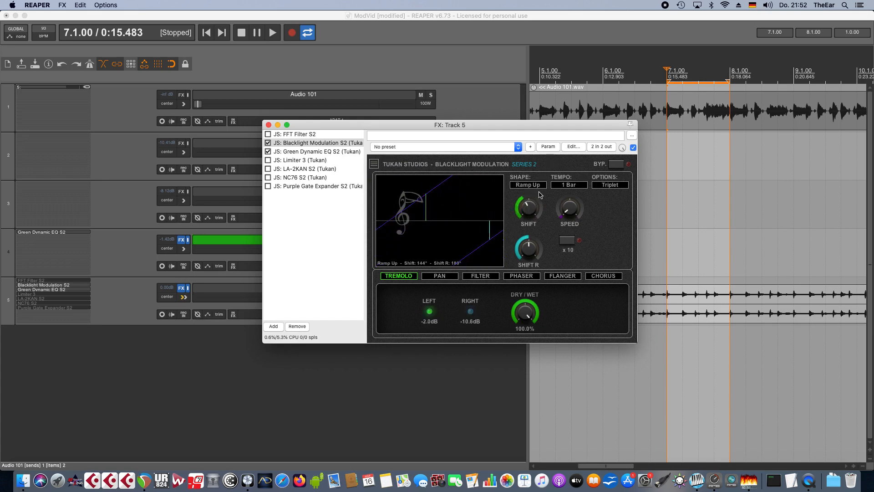
{"action": "scroll", "coordinate": [536, 208], "scroll_direction": "up", "scroll_amount": 2}
{"action": "scroll", "coordinate": [536, 208], "scroll_direction": "up", "scroll_amount": 1}
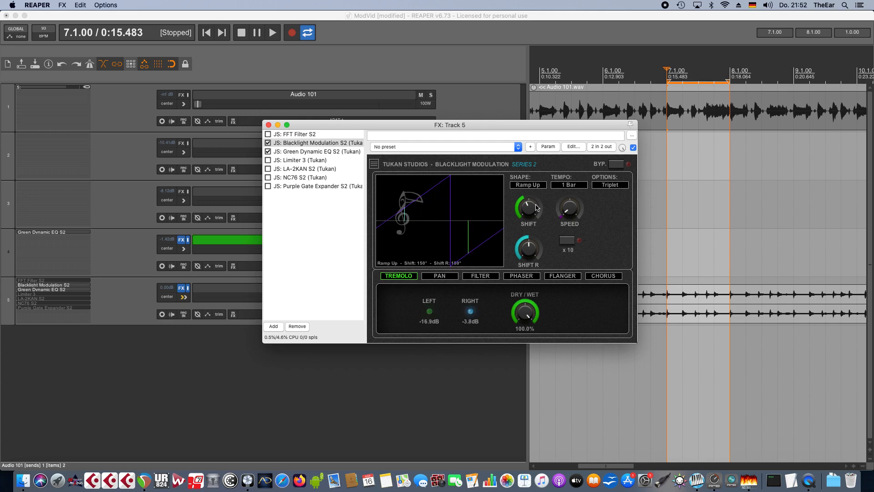
{"action": "key", "text": "Down"}
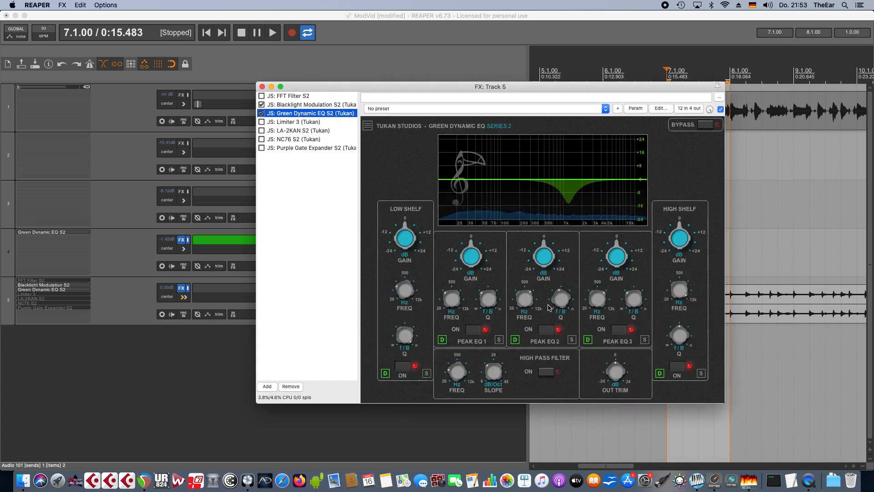
Step: Show Peak EQ 2's dynamics settings and sweep its threshold marker lower then higher
{"action": "left_click", "coordinate": [516, 340]}
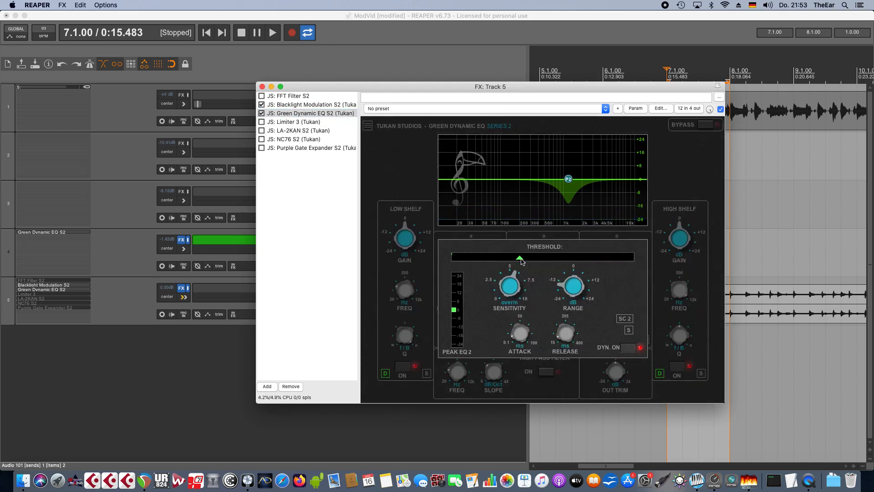
{"action": "left_click_drag", "start_coordinate": [576, 264], "coordinate": [528, 265]}
{"action": "left_click_drag", "start_coordinate": [516, 264], "coordinate": [568, 266]}
{"action": "left_click_drag", "start_coordinate": [540, 261], "coordinate": [566, 261]}
{"action": "left_click", "coordinate": [623, 320]}
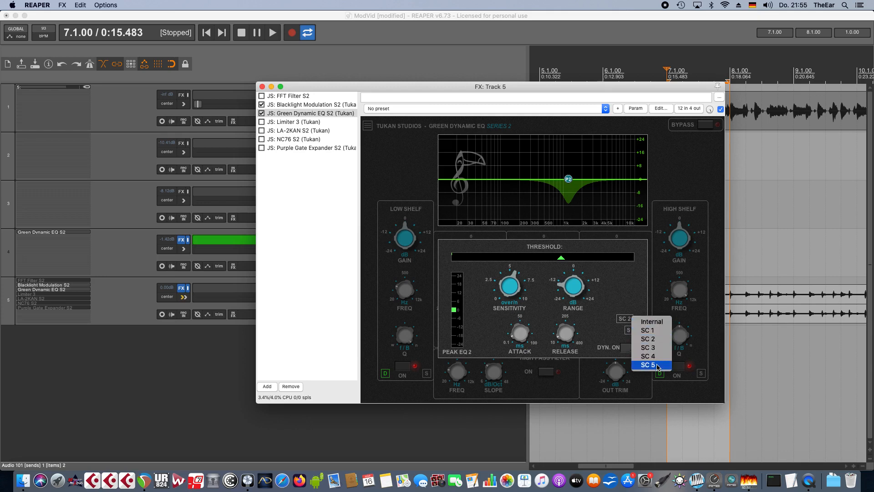
{"action": "left_click", "coordinate": [644, 297]}
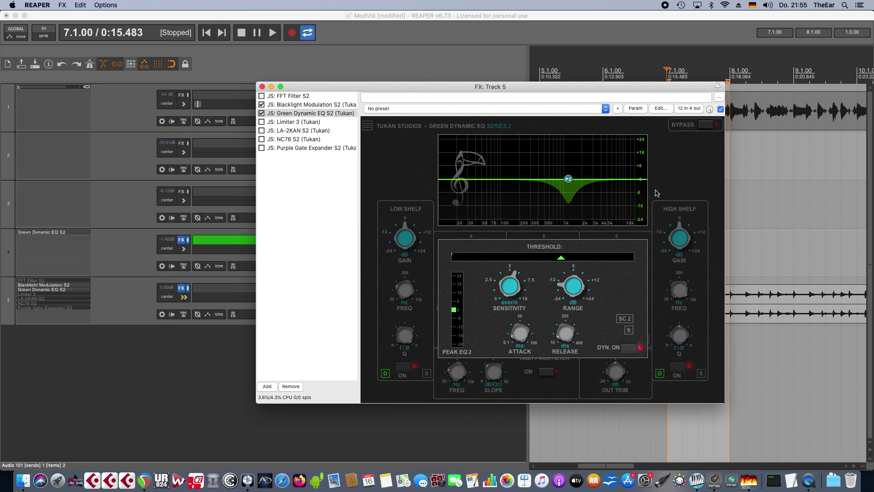
{"action": "left_click", "coordinate": [686, 110]}
{"action": "left_click_drag", "start_coordinate": [733, 119], "coordinate": [693, 121]}
{"action": "left_click", "coordinate": [630, 332]}
{"action": "left_click", "coordinate": [630, 319]}
{"action": "left_click", "coordinate": [624, 319]}
Step: Close the Peak EQ 2 dynamics overlay and toggle the band's solo on and off
{"action": "left_click", "coordinate": [661, 250]}
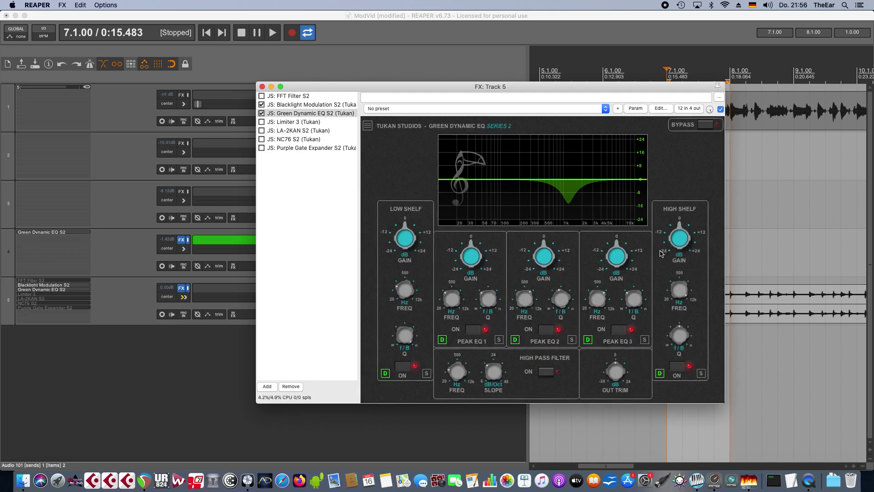
{"action": "left_click", "coordinate": [574, 341]}
{"action": "left_click", "coordinate": [574, 340]}
Step: Boost the High Shelf gain to about +20 dB, then bring it back down to 1.76 dB
{"action": "left_click_drag", "start_coordinate": [680, 244], "coordinate": [696, 216]}
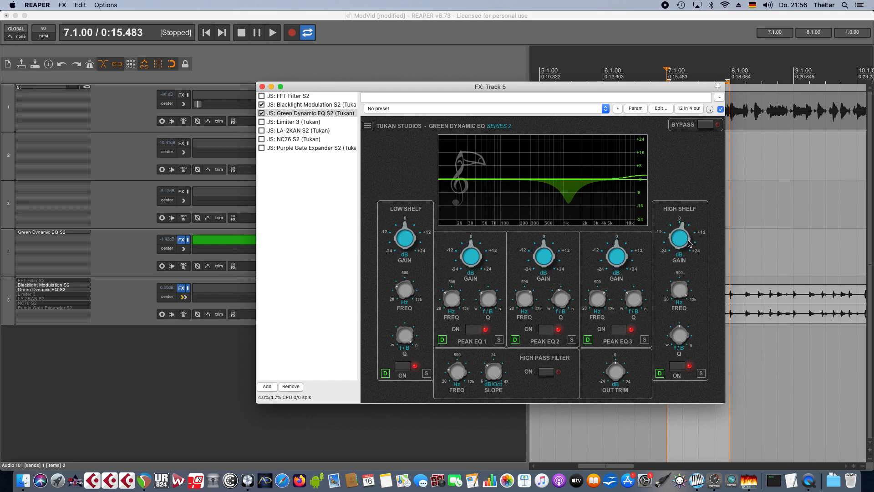
{"action": "left_click_drag", "start_coordinate": [682, 242], "coordinate": [683, 232]}
{"action": "left_click_drag", "start_coordinate": [685, 242], "coordinate": [686, 312]}
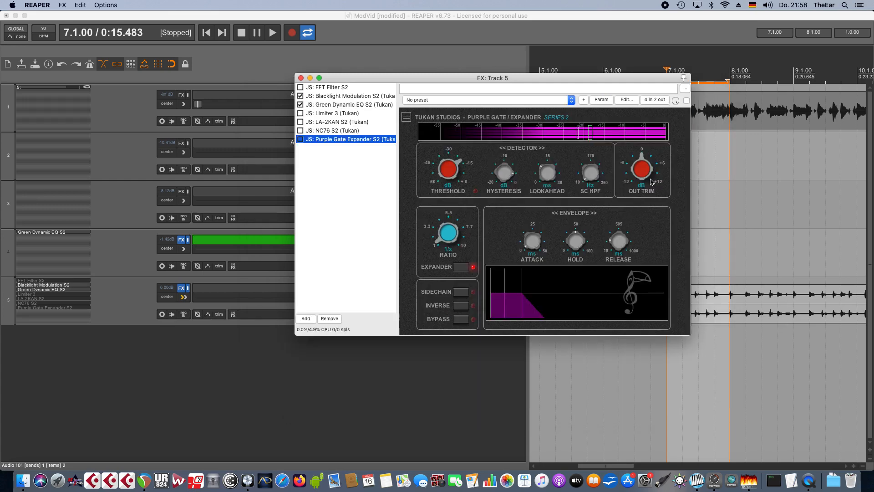
Step: Enable Purple Gate Expander and toggle its BYPASS on and off twice, leaving it engaged
{"action": "left_click", "coordinate": [686, 101]}
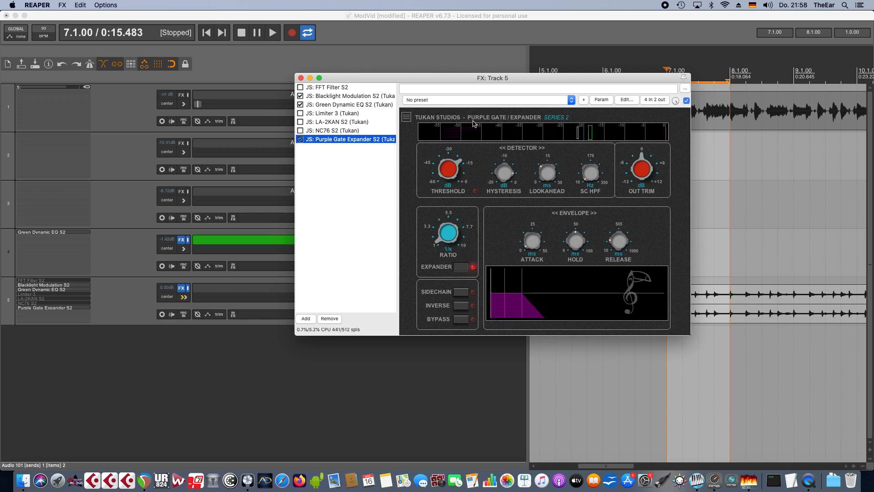
{"action": "left_click", "coordinate": [456, 320]}
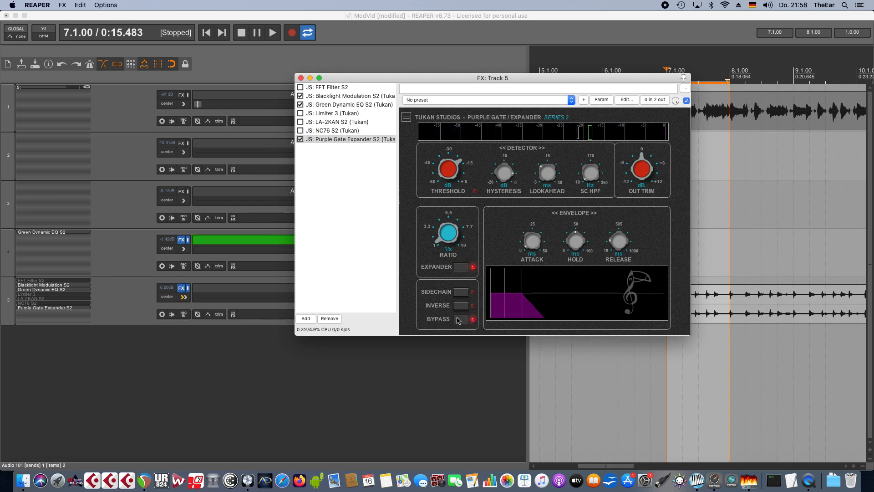
{"action": "left_click", "coordinate": [460, 321]}
{"action": "left_click", "coordinate": [462, 321]}
{"action": "left_click", "coordinate": [462, 321]}
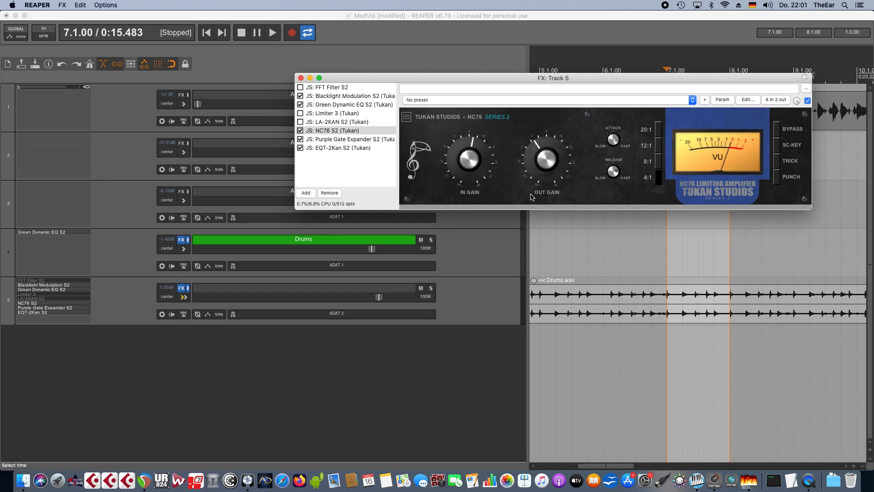
Step: Sweep NC76's IN GAIN down to 3.33 and up past 10.83, ending OUT GAIN at 6.33
{"action": "mouse_move", "coordinate": [475, 173]}
{"action": "left_mouse_down"}
{"action": "mouse_move", "coordinate": [473, 146]}
{"action": "mouse_move", "coordinate": [473, 169]}
{"action": "left_mouse_up"}
{"action": "left_click_drag", "start_coordinate": [560, 162], "coordinate": [558, 164]}
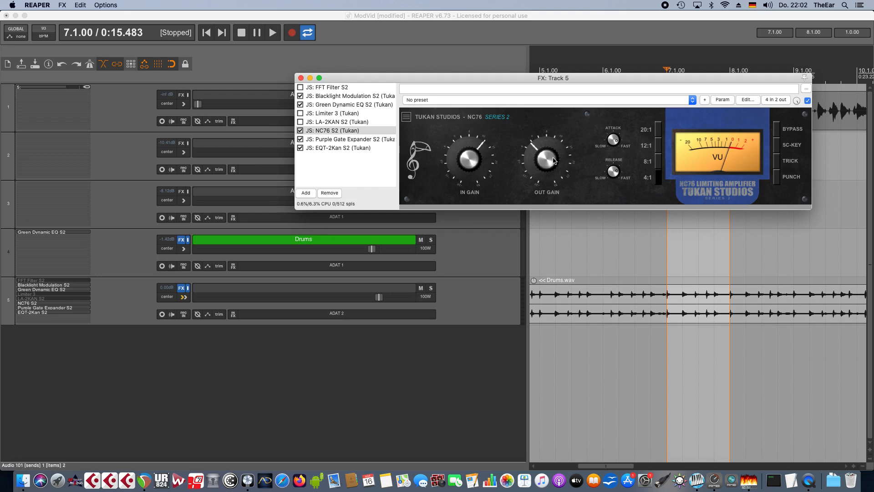
{"action": "left_click_drag", "start_coordinate": [474, 168], "coordinate": [478, 185]}
{"action": "left_click_drag", "start_coordinate": [457, 146], "coordinate": [466, 144]}
{"action": "mouse_move", "coordinate": [541, 165]}
{"action": "left_mouse_down"}
{"action": "mouse_move", "coordinate": [545, 143]}
{"action": "mouse_move", "coordinate": [545, 165]}
{"action": "left_mouse_up"}
Step: Toggle NC76's SC-KEY sidechain keying on and off twice, leaving it off
{"action": "left_click", "coordinate": [778, 147]}
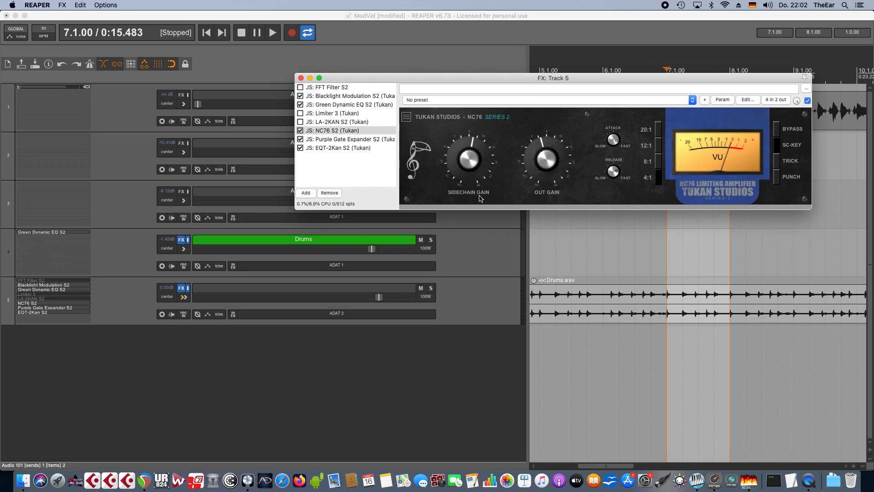
{"action": "left_click", "coordinate": [776, 145]}
{"action": "left_click", "coordinate": [777, 145]}
{"action": "left_click", "coordinate": [777, 146]}
Step: Dip the IN GAIN to 3.17 and settle it near 7.33
{"action": "left_click_drag", "start_coordinate": [472, 171], "coordinate": [473, 168]}
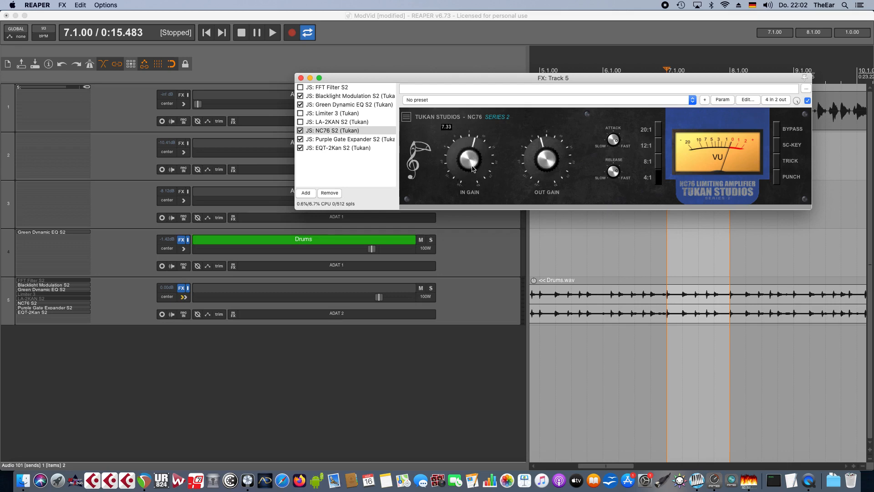
{"action": "left_click_drag", "start_coordinate": [473, 169], "coordinate": [471, 166]}
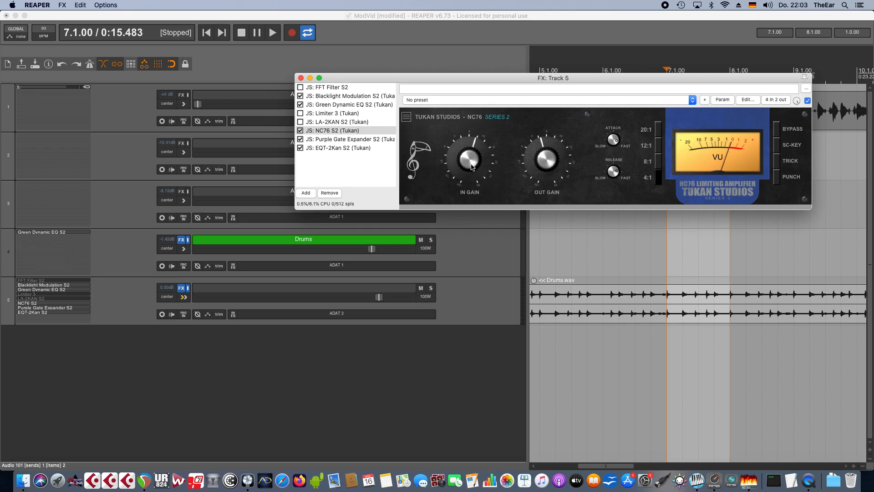